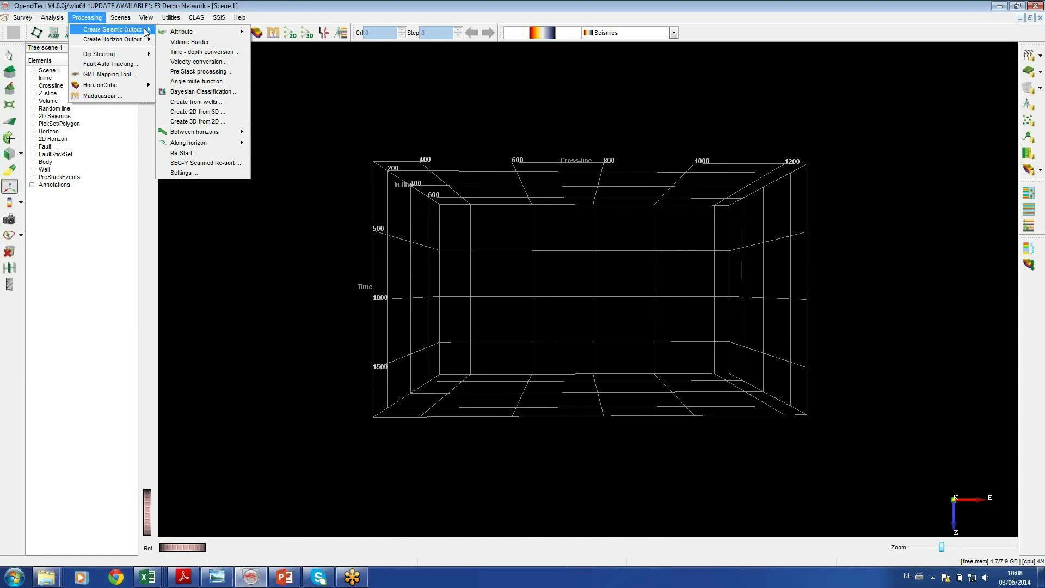
Start creating a 3D attribute volume with Test_Min_Sim as the quantity to output.
{"action": "mouse_move", "coordinate": [186, 34]}
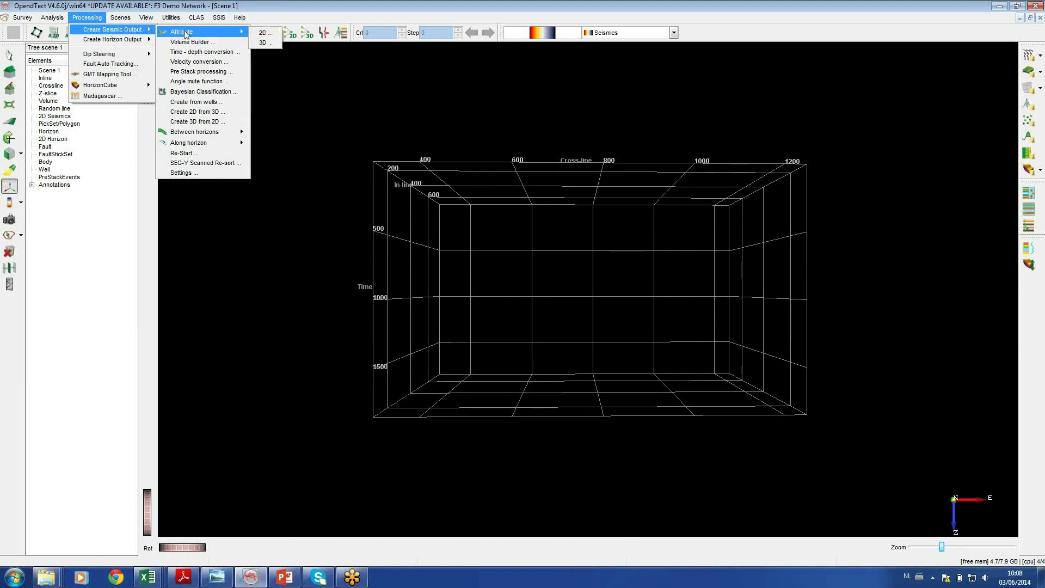
{"action": "left_click", "coordinate": [266, 43]}
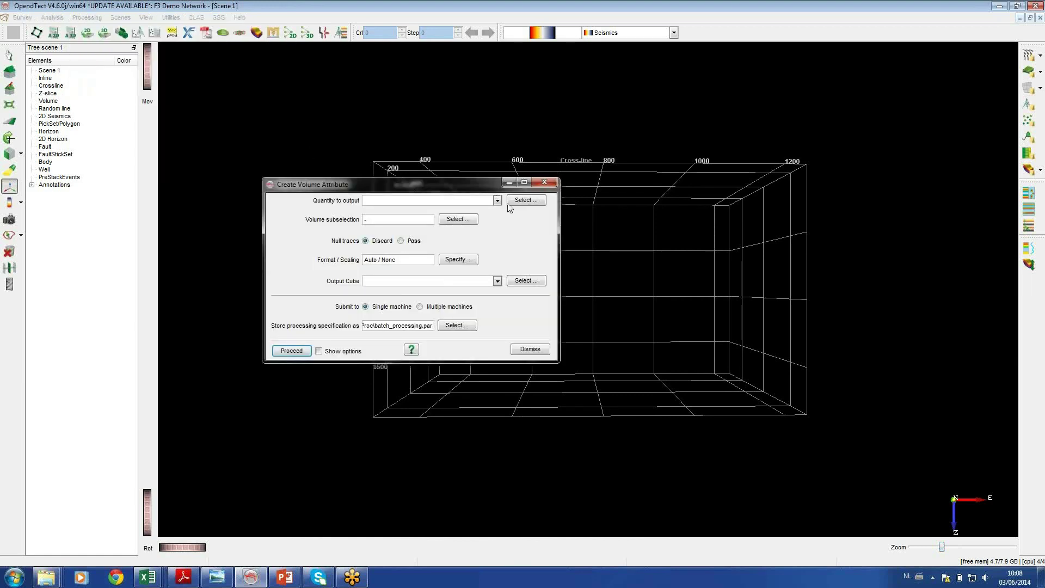
{"action": "left_click", "coordinate": [525, 203]}
{"action": "left_click", "coordinate": [357, 222]}
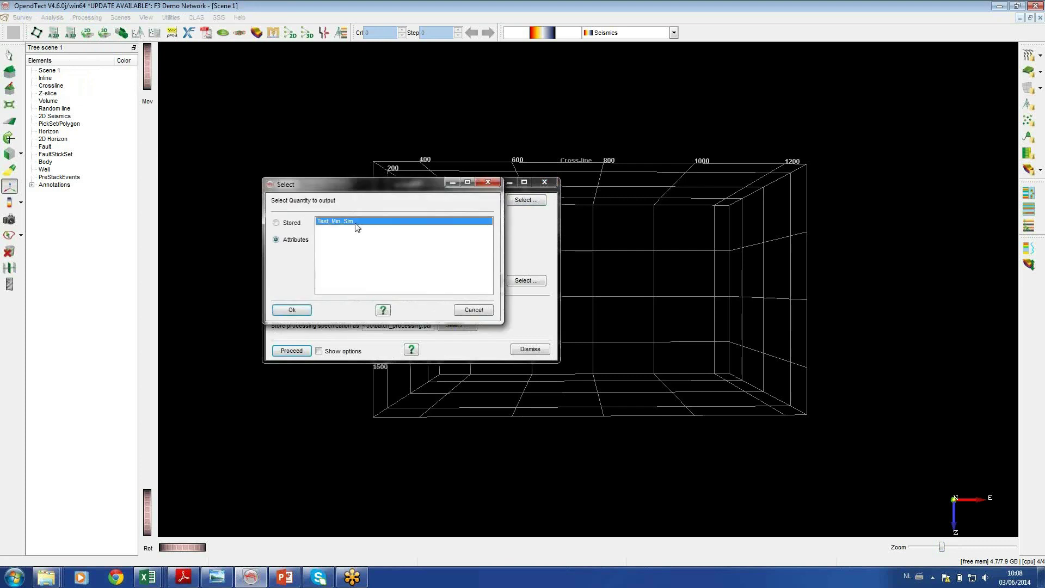
{"action": "left_click", "coordinate": [288, 310]}
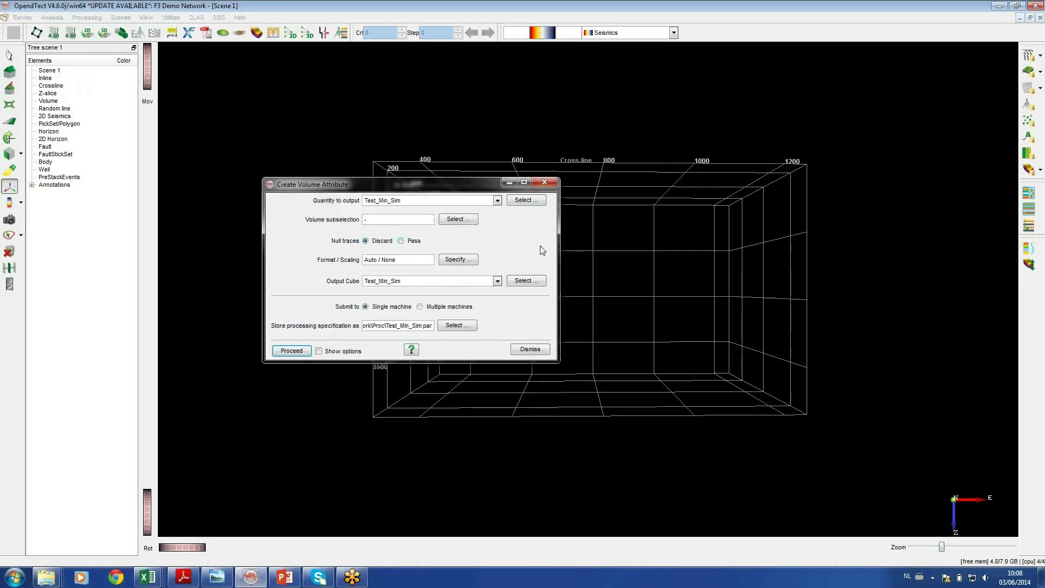
Define the volume subselection as the range of inlines 100–750, crosslines 300–1250 and time 0–1848 ms.
{"action": "left_click_drag", "start_coordinate": [559, 245], "coordinate": [765, 239]}
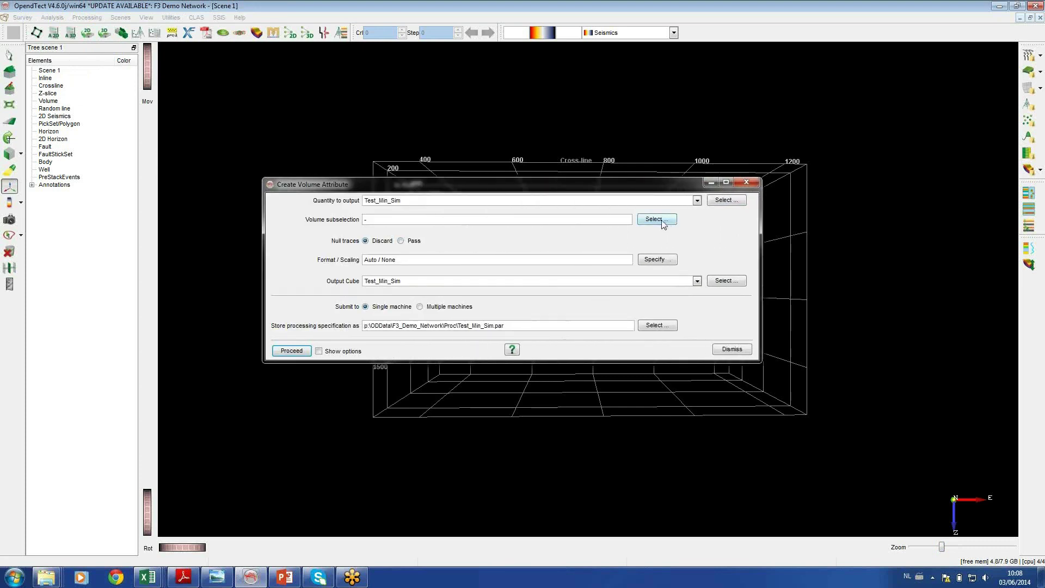
{"action": "left_click", "coordinate": [663, 221]}
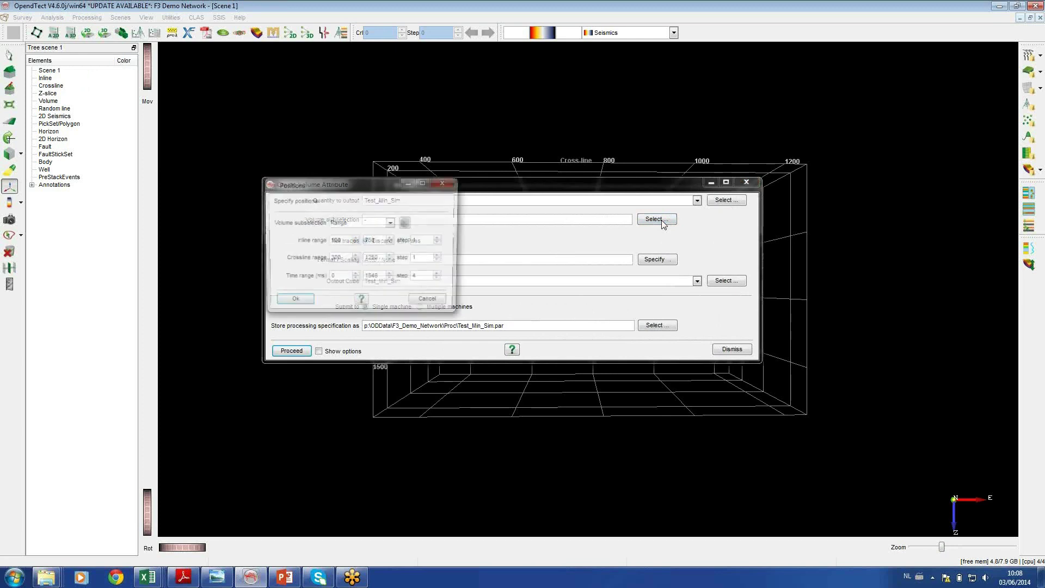
{"action": "left_click", "coordinate": [346, 259]}
{"action": "double_click", "coordinate": [345, 259]}
{"action": "double_click", "coordinate": [334, 278]}
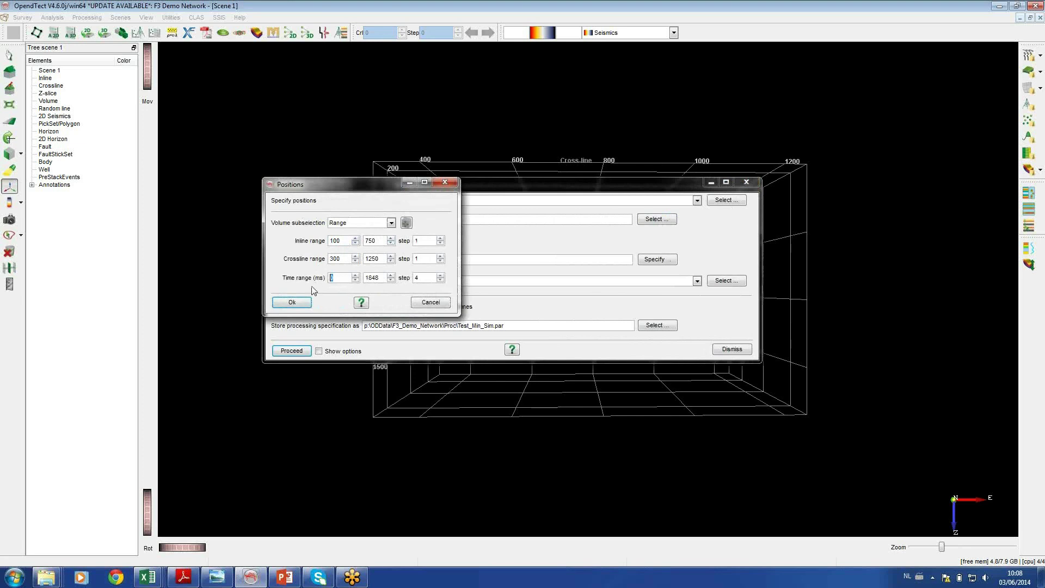
{"action": "left_click", "coordinate": [291, 306]}
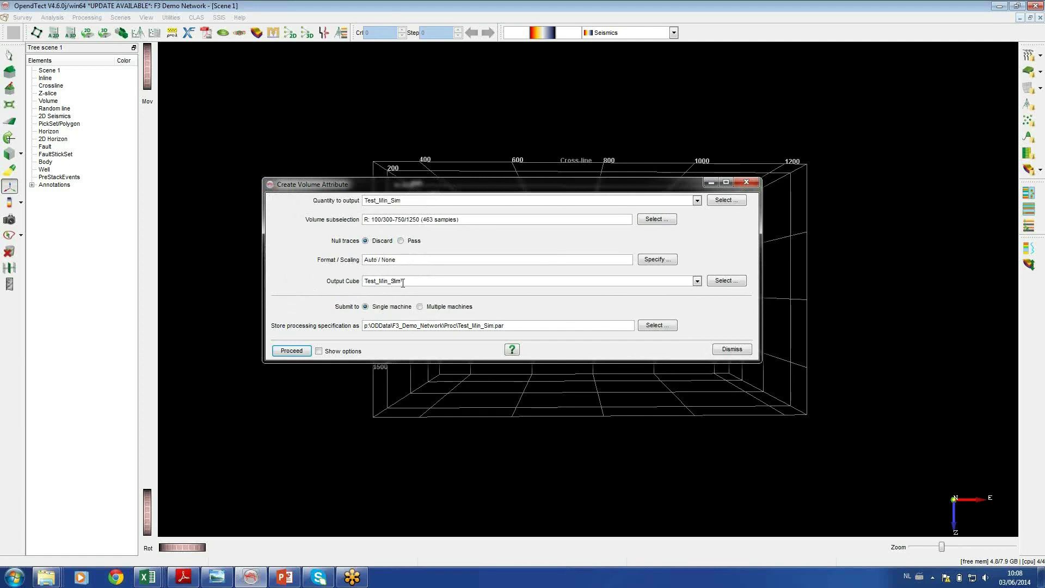
Submit the Test_Min_Sim output to multiple machines, overwriting the existing cube.
{"action": "left_click", "coordinate": [420, 307]}
{"action": "left_click", "coordinate": [366, 307]}
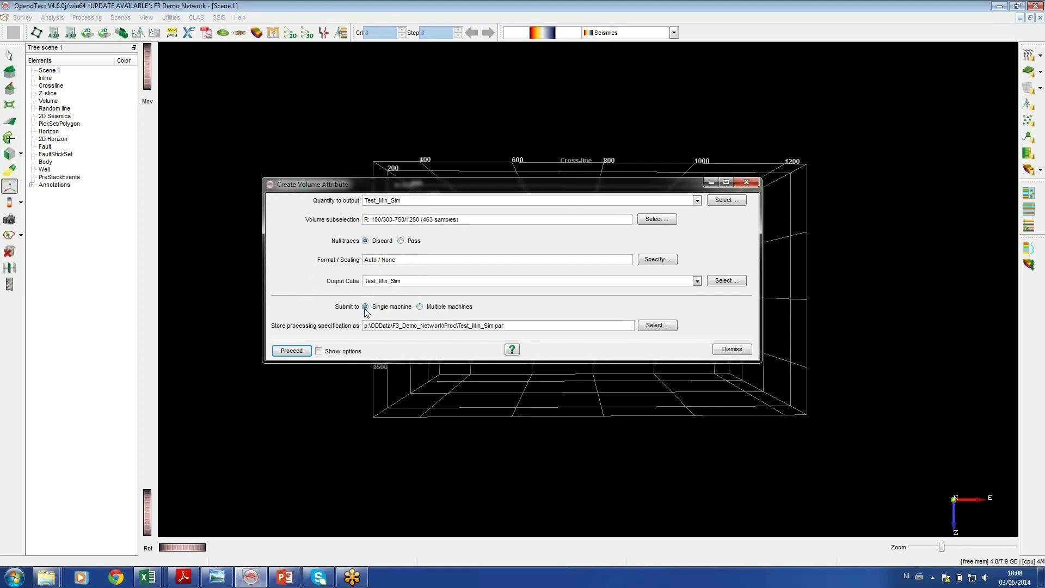
{"action": "left_click", "coordinate": [420, 307]}
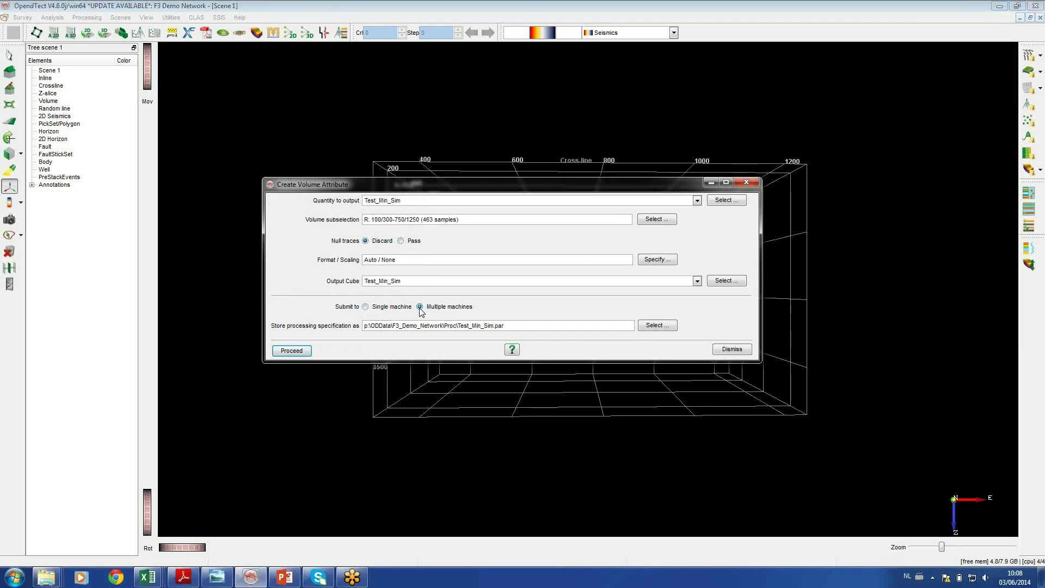
{"action": "left_click", "coordinate": [292, 354]}
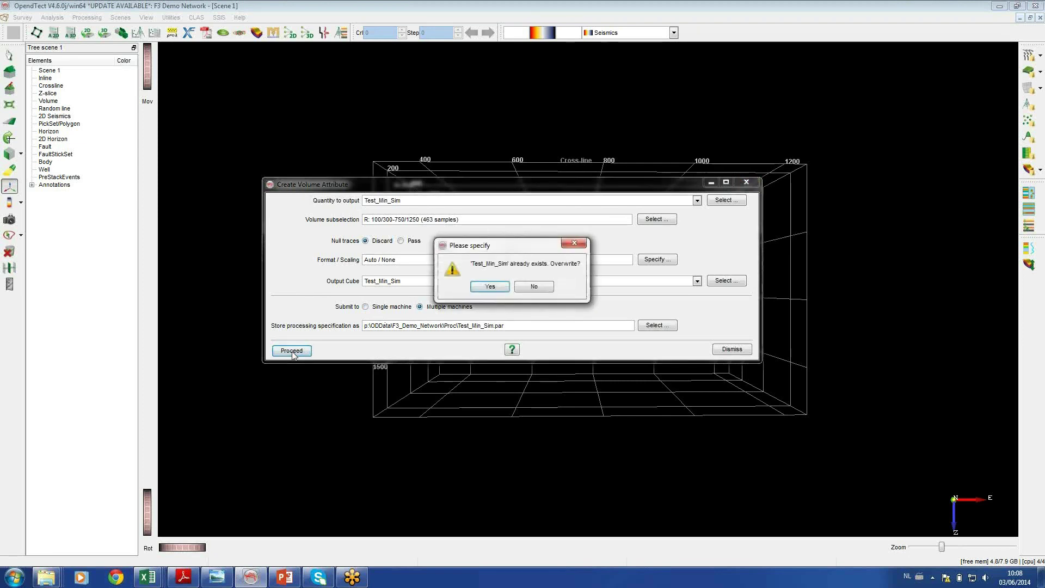
{"action": "left_click", "coordinate": [490, 287]}
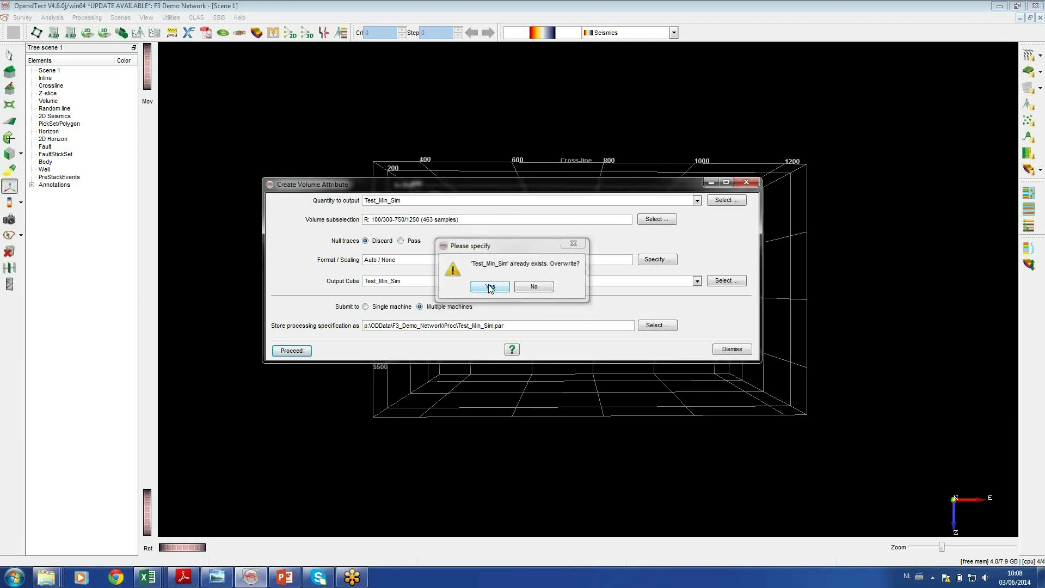
{"action": "left_click", "coordinate": [292, 352]}
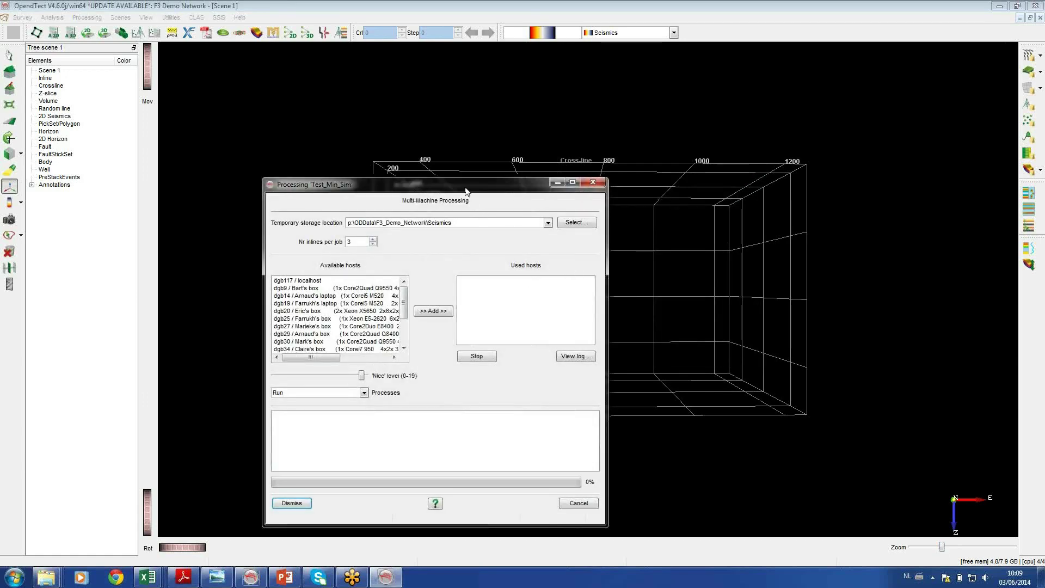
Reposition and enlarge the Multi-Machine Processing window so the full list of available hosts is readable.
{"action": "left_click_drag", "start_coordinate": [455, 184], "coordinate": [385, 82]}
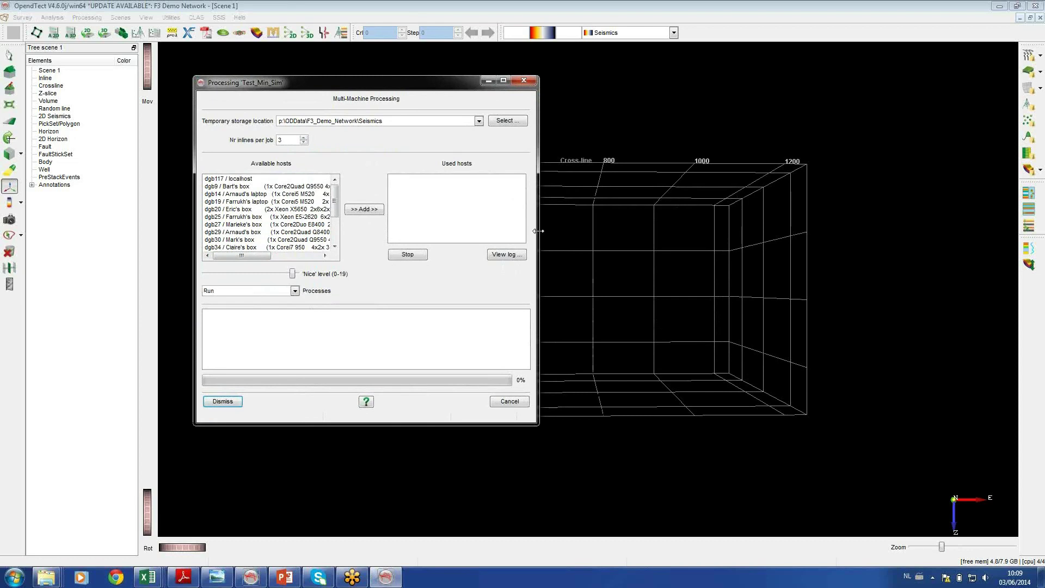
{"action": "left_click_drag", "start_coordinate": [540, 232], "coordinate": [843, 235]}
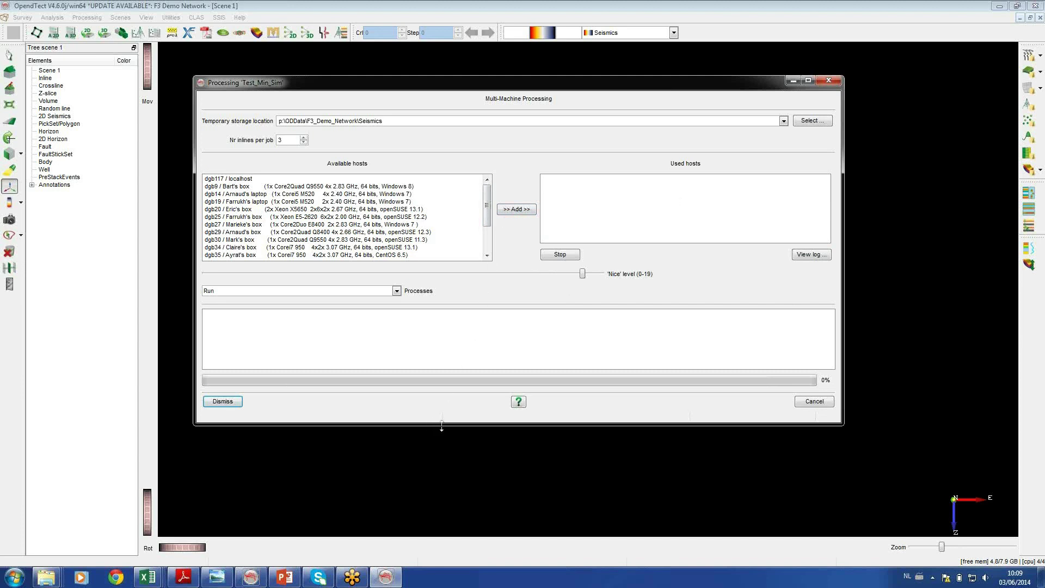
{"action": "left_click_drag", "start_coordinate": [450, 427], "coordinate": [449, 518]}
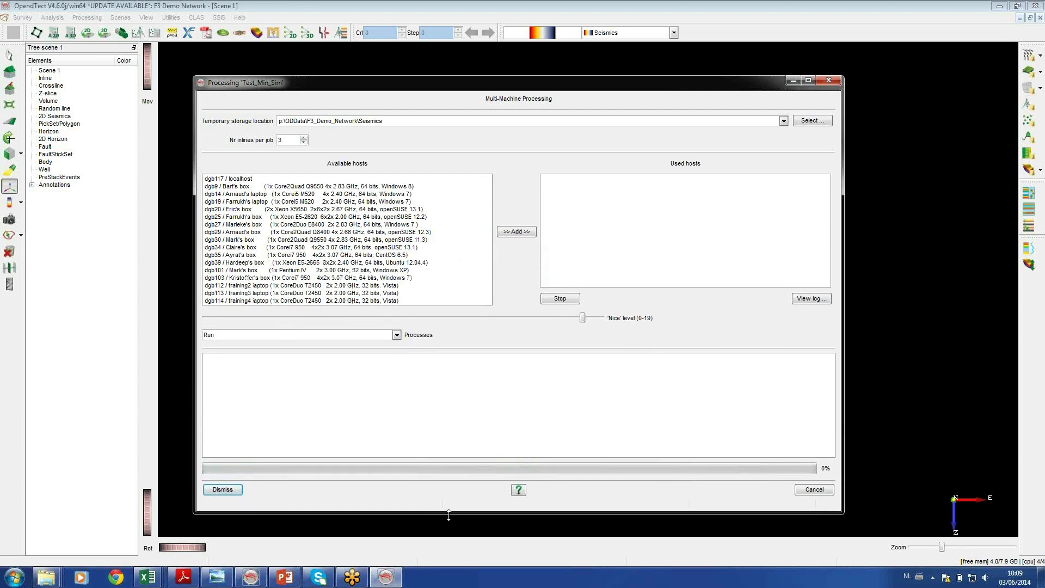
{"action": "left_click_drag", "start_coordinate": [479, 76], "coordinate": [478, 43]}
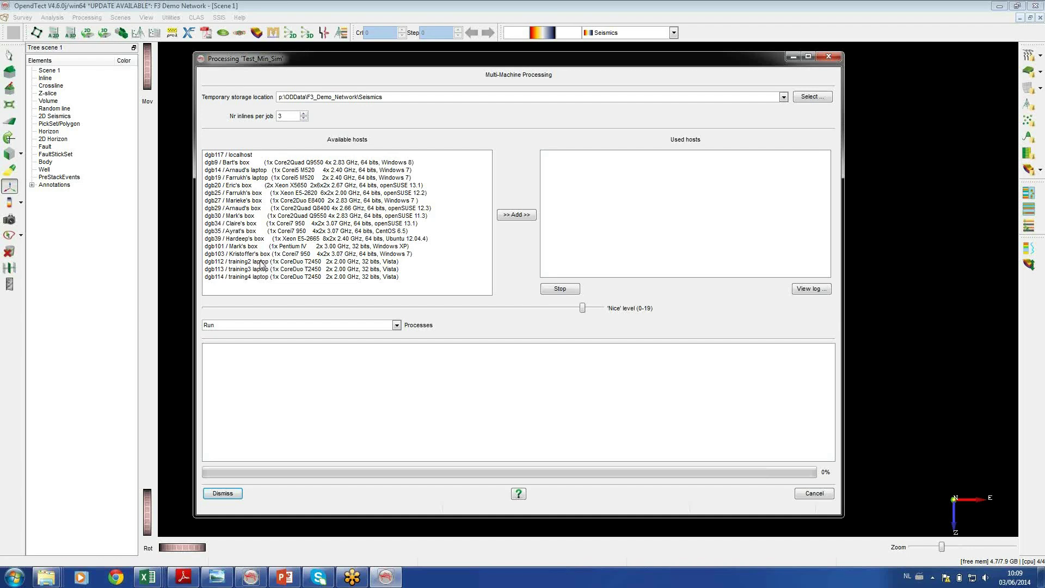
Try to process the job on host dgb9, then stop that host.
{"action": "left_click", "coordinate": [242, 163]}
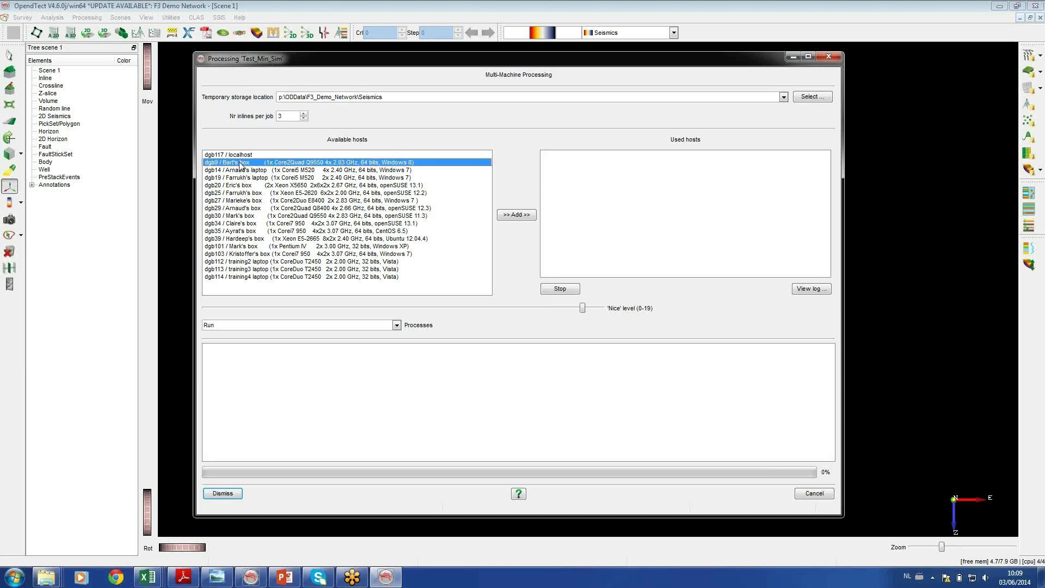
{"action": "left_click", "coordinate": [519, 218]}
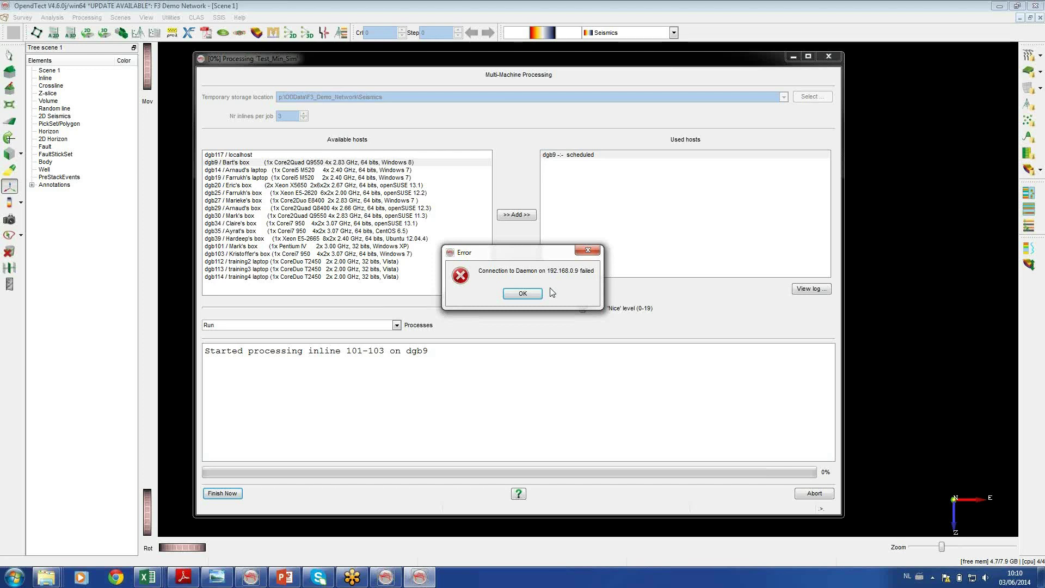
{"action": "left_click", "coordinate": [522, 294]}
{"action": "left_click", "coordinate": [567, 155]}
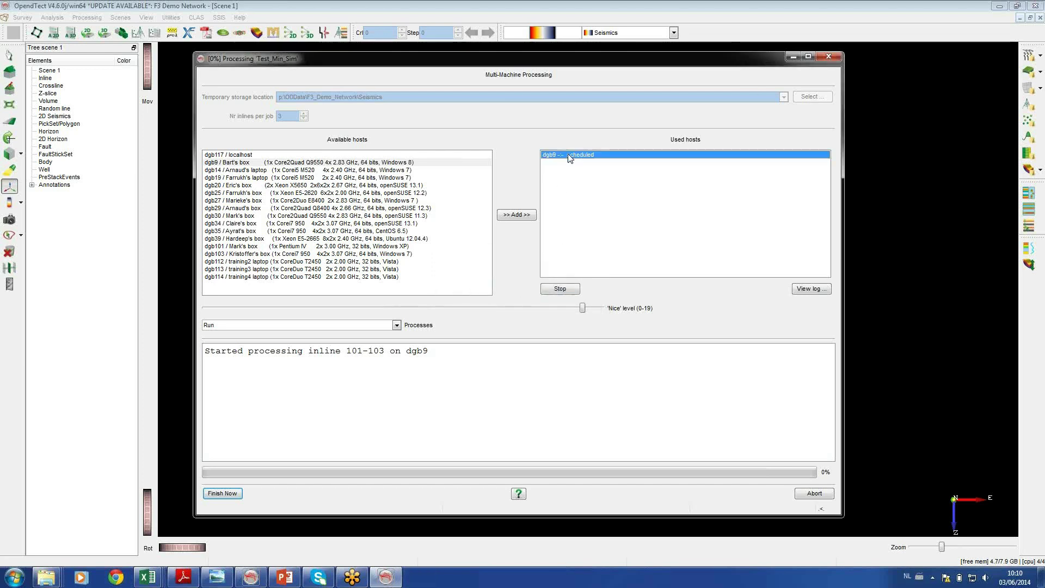
{"action": "left_click", "coordinate": [562, 290]}
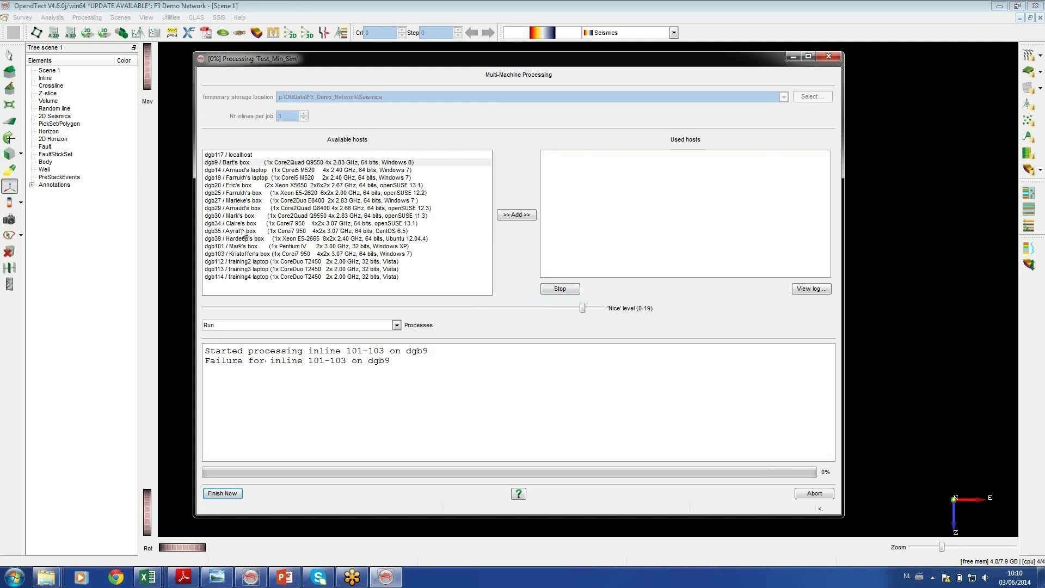
Try processing on host dgb103, stop it and examine its error message in the log.
{"action": "left_click", "coordinate": [247, 254]}
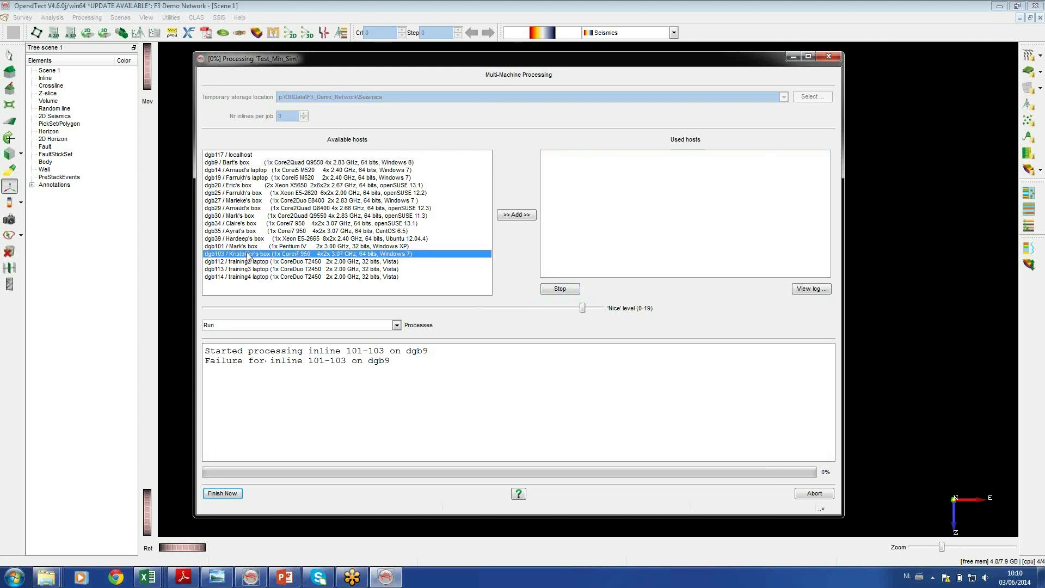
{"action": "left_click", "coordinate": [510, 216]}
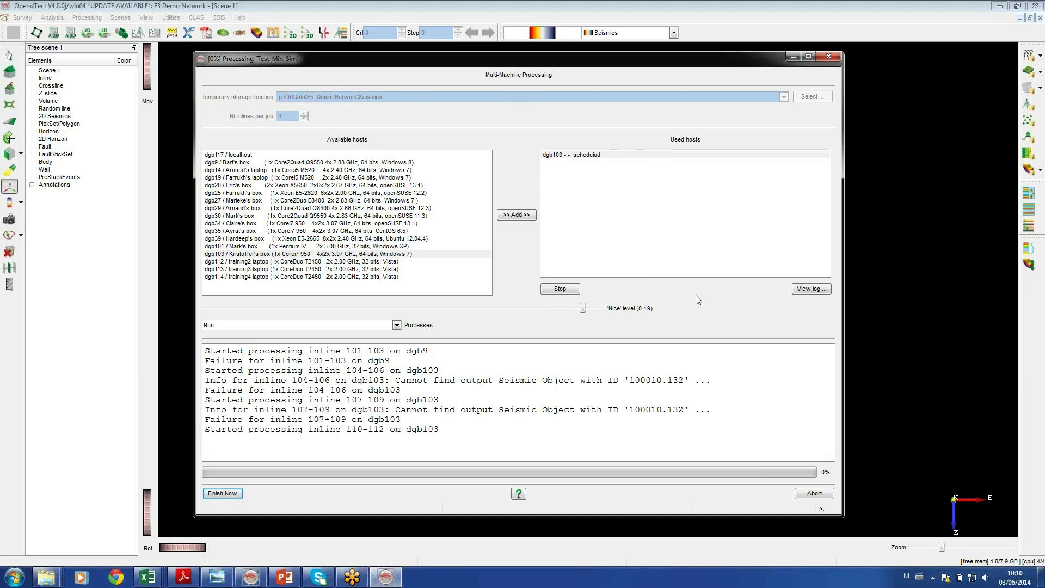
{"action": "left_click", "coordinate": [552, 289]}
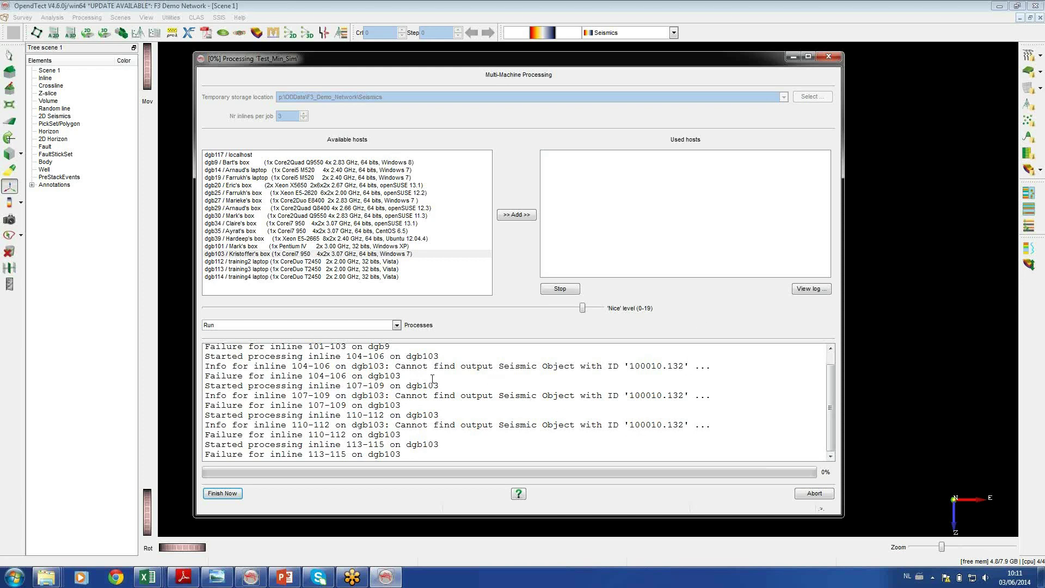
{"action": "left_click_drag", "start_coordinate": [395, 395], "coordinate": [695, 393]}
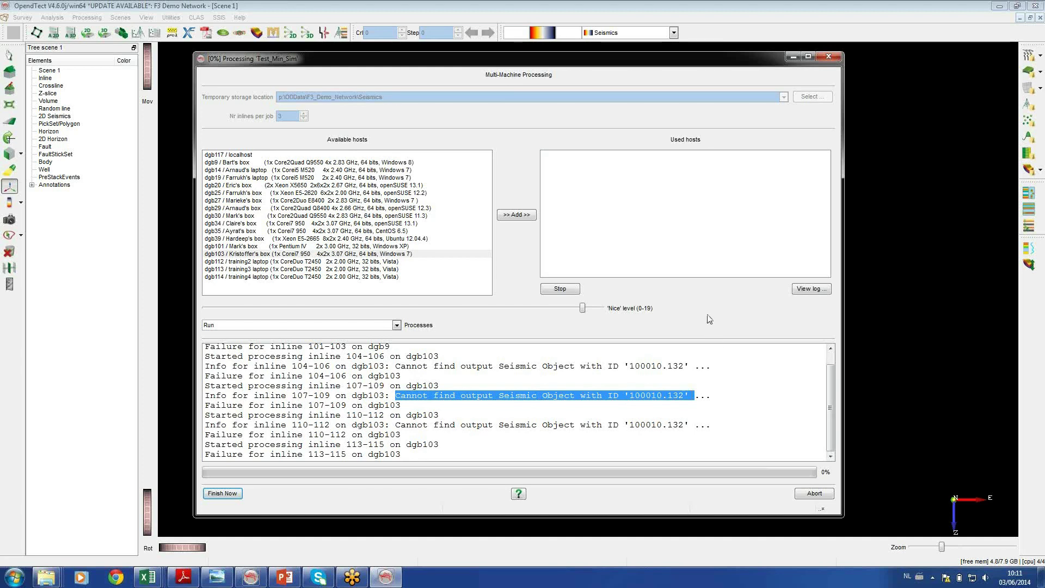
{"action": "left_click", "coordinate": [736, 378]}
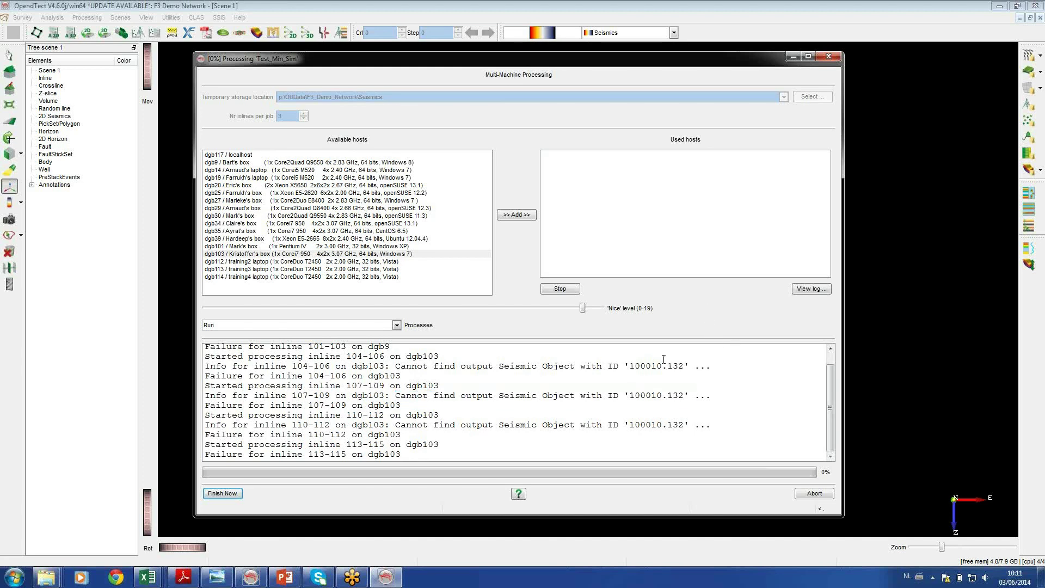
Add host dgb101 to the used hosts and follow its started inline ranges in the processing log.
{"action": "left_click", "coordinate": [254, 249]}
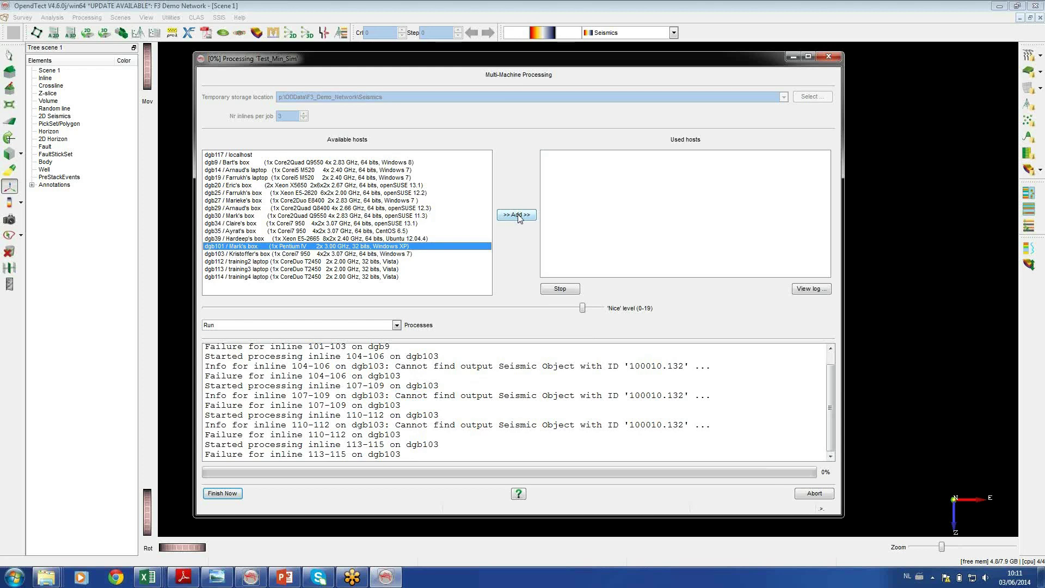
{"action": "left_click", "coordinate": [518, 215]}
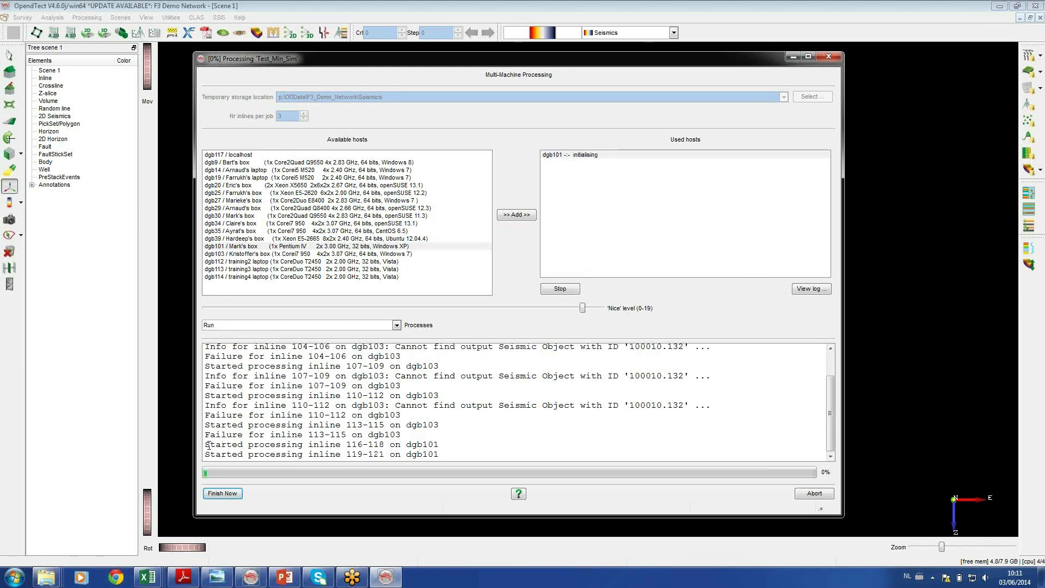
{"action": "left_click_drag", "start_coordinate": [205, 445], "coordinate": [479, 445]}
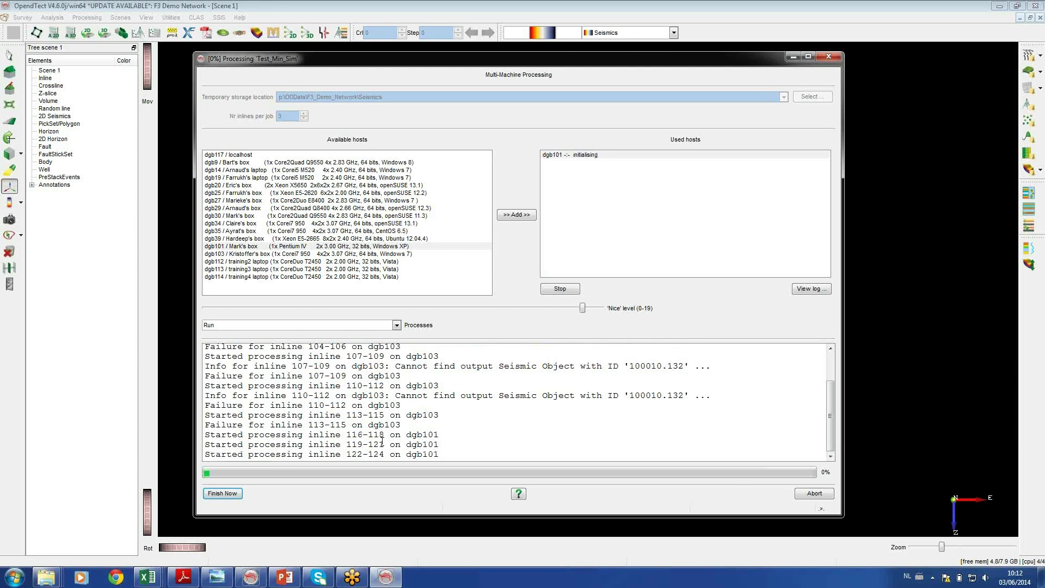
{"action": "left_click_drag", "start_coordinate": [348, 435], "coordinate": [384, 435]}
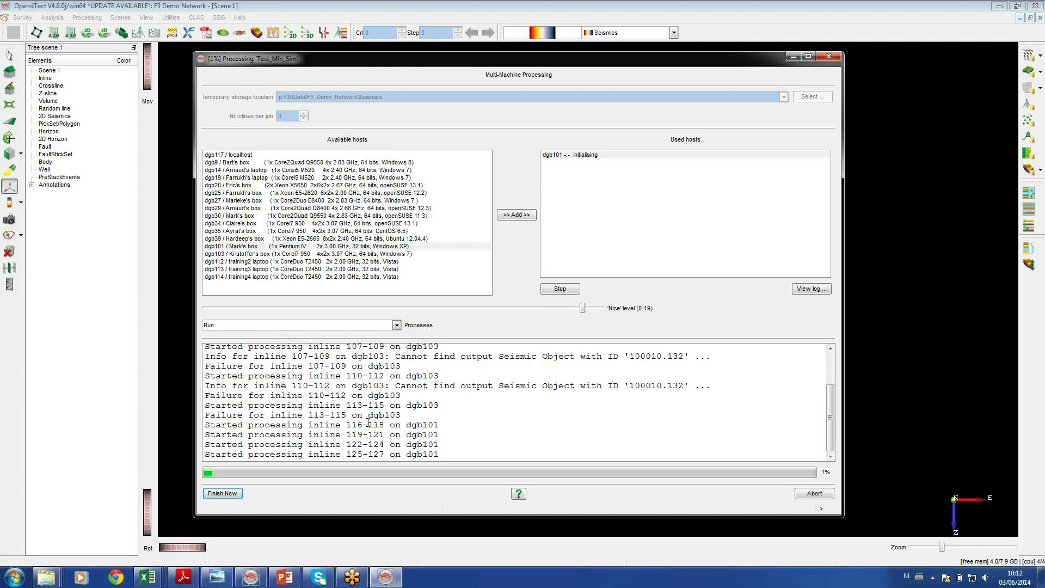
{"action": "left_click_drag", "start_coordinate": [347, 434], "coordinate": [384, 439]}
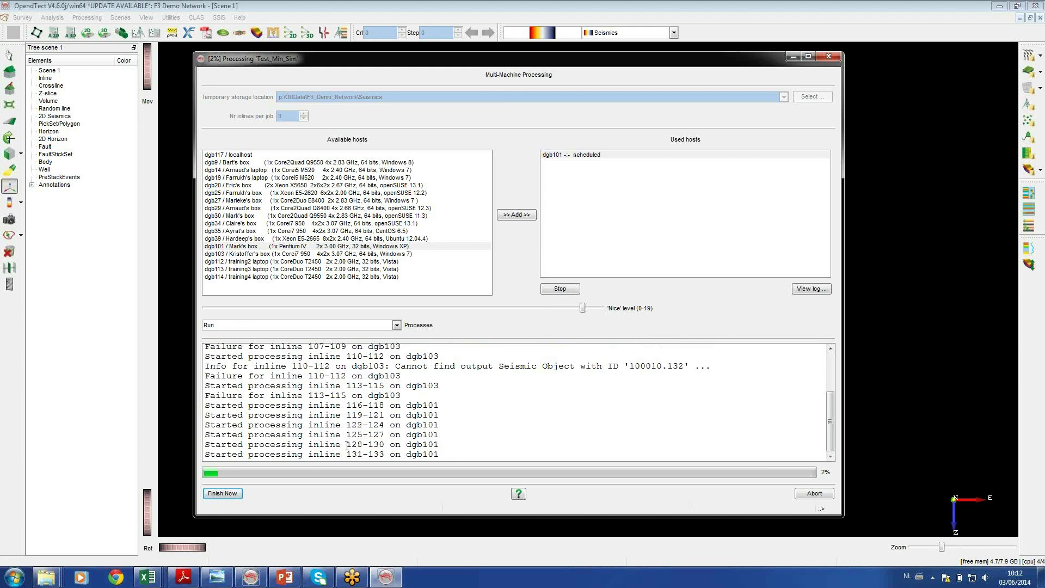
{"action": "left_click_drag", "start_coordinate": [346, 444], "coordinate": [385, 445]}
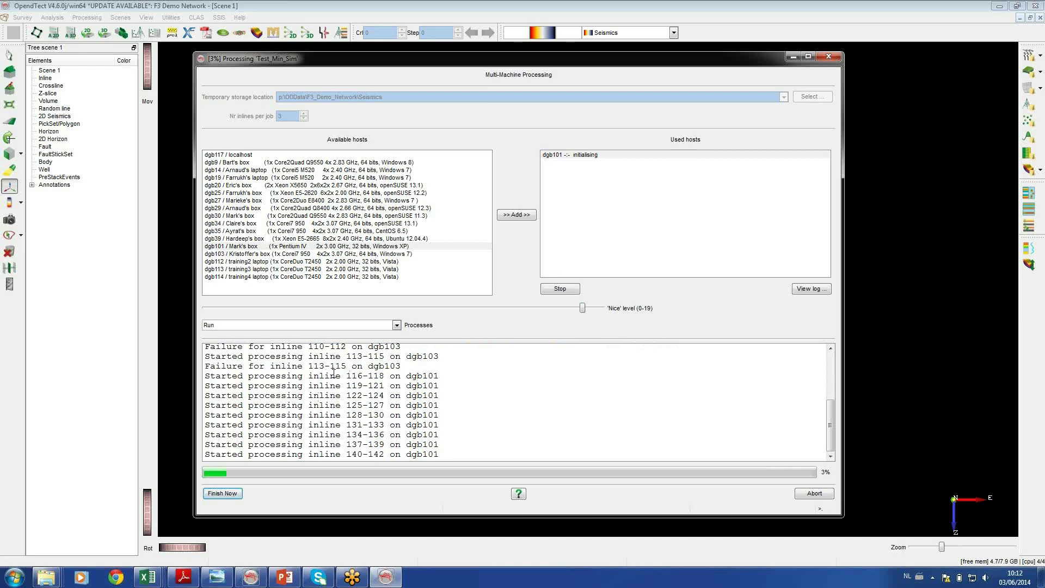
{"action": "left_click_drag", "start_coordinate": [347, 376], "coordinate": [377, 395]}
{"action": "left_click", "coordinate": [375, 396]}
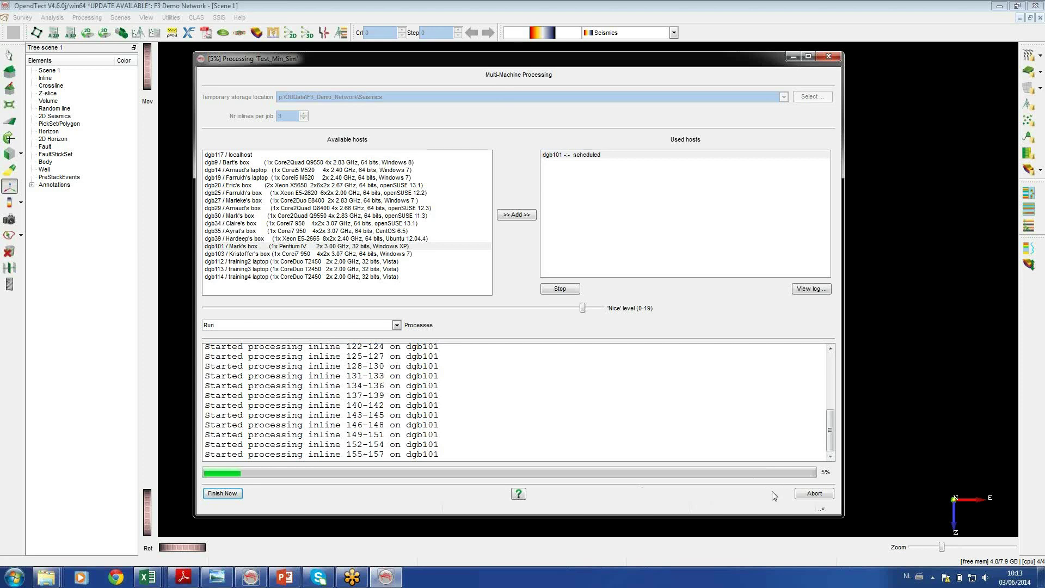
Abort the multi-machine processing and remove the already processed data.
{"action": "left_click", "coordinate": [814, 493]}
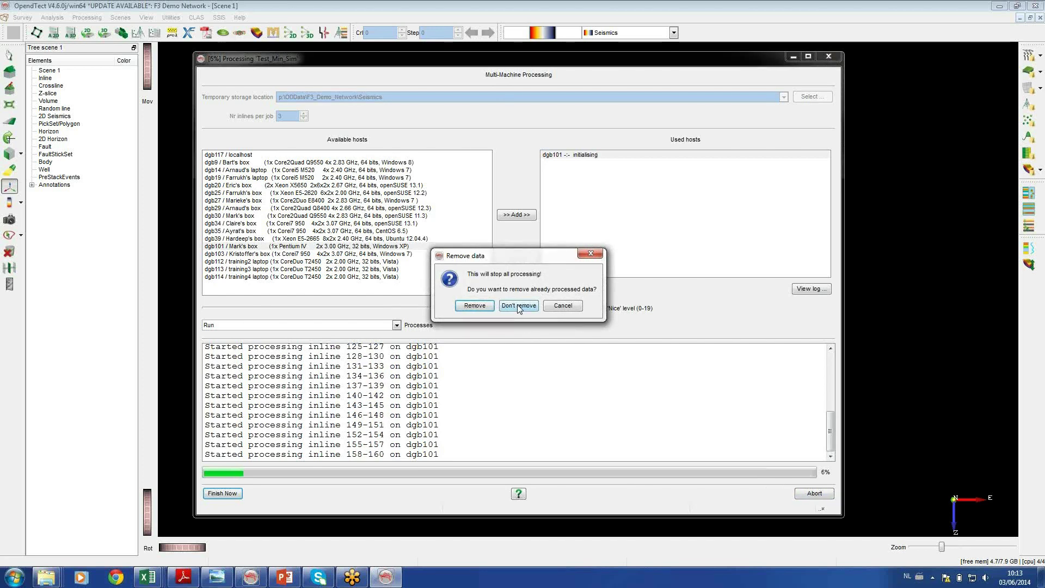
{"action": "left_click", "coordinate": [476, 307]}
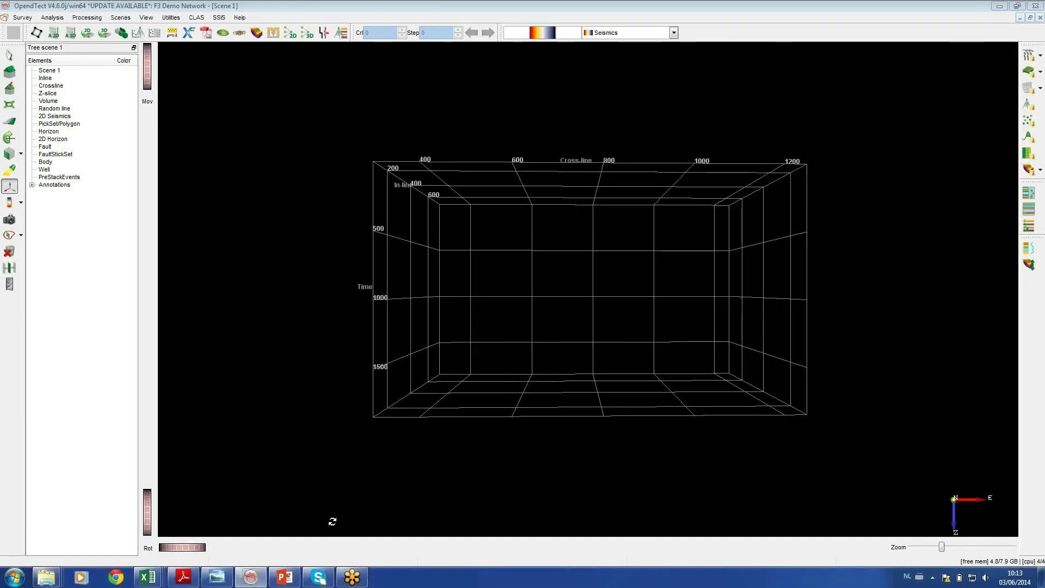
Switch to the PowerPoint presentation and start the slide show from the Summary & Questions slide.
{"action": "left_click", "coordinate": [287, 580]}
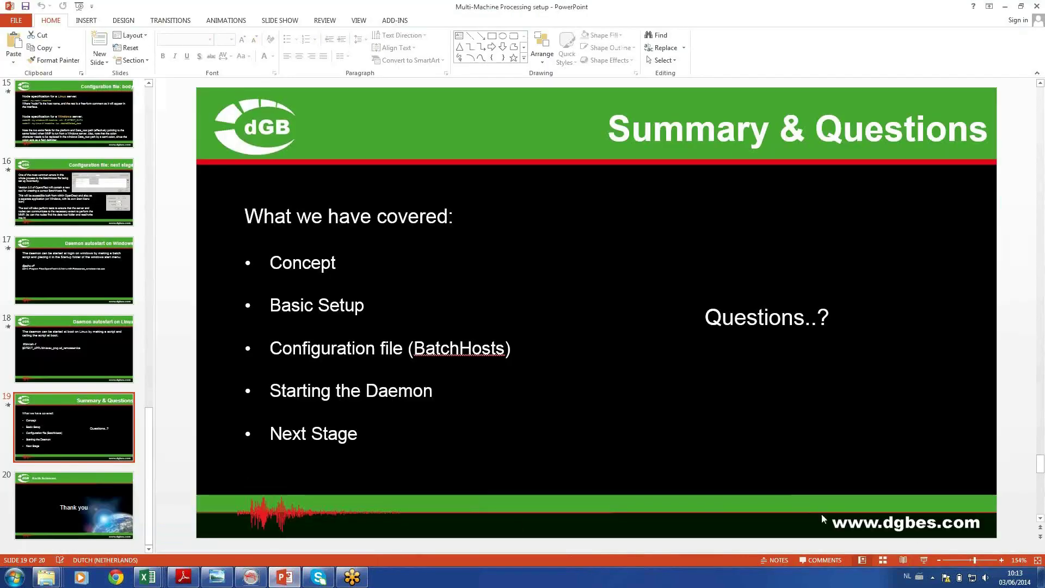
{"action": "left_click", "coordinate": [925, 560]}
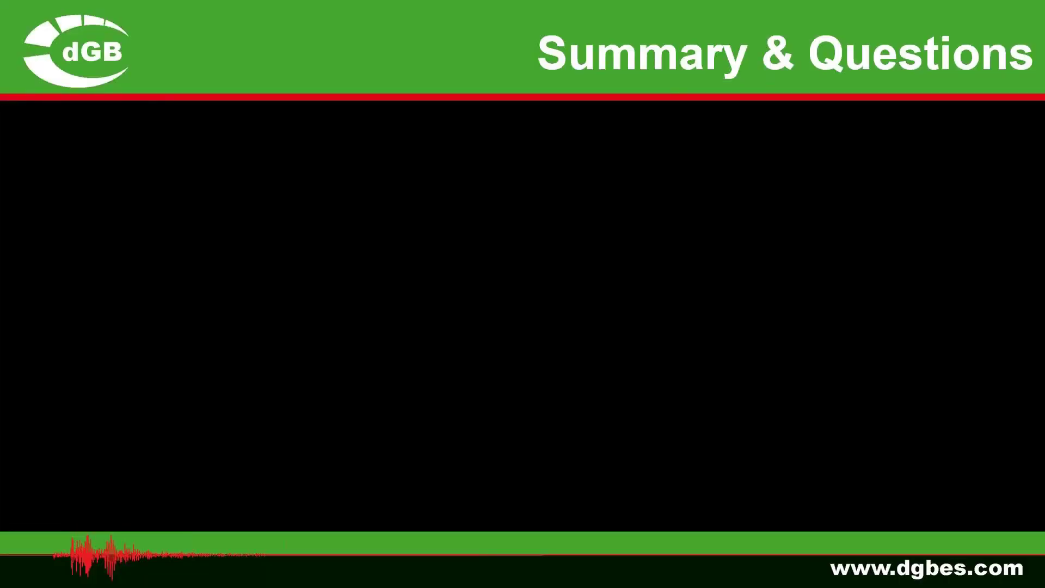